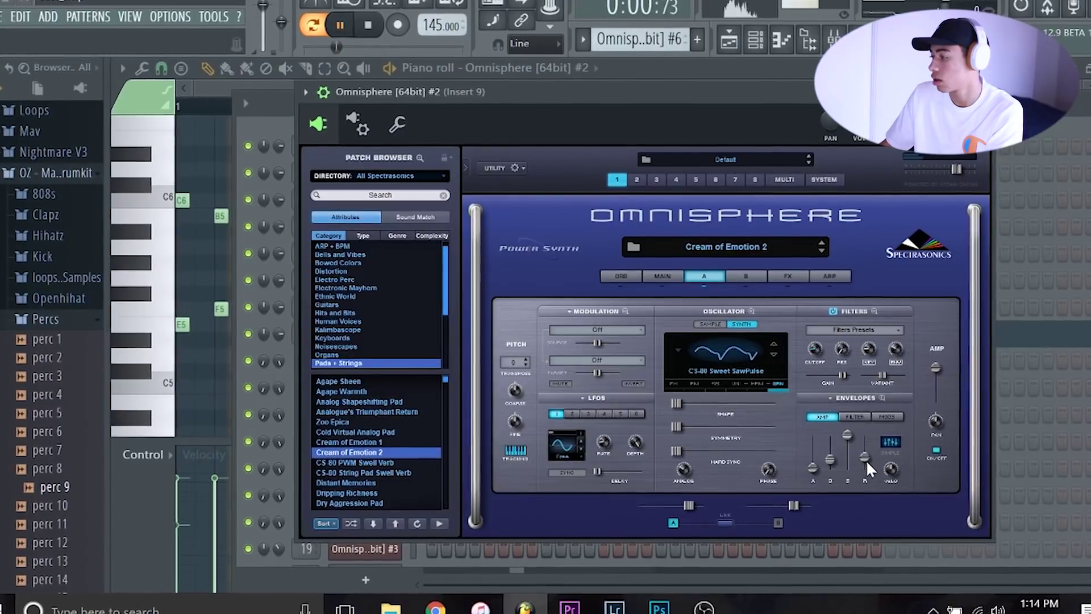
- Adjust the amp envelope of layer A in the Cream of Emotion 2 patch and open the parametric EQ on mixer insert 9
drag(873, 464, 873, 467)
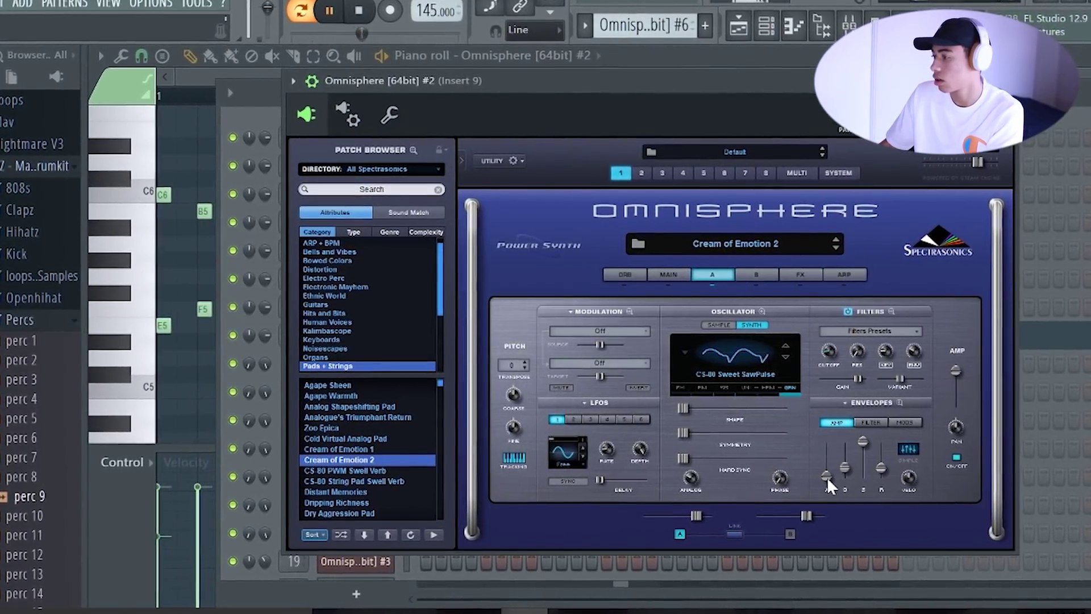
click(856, 19)
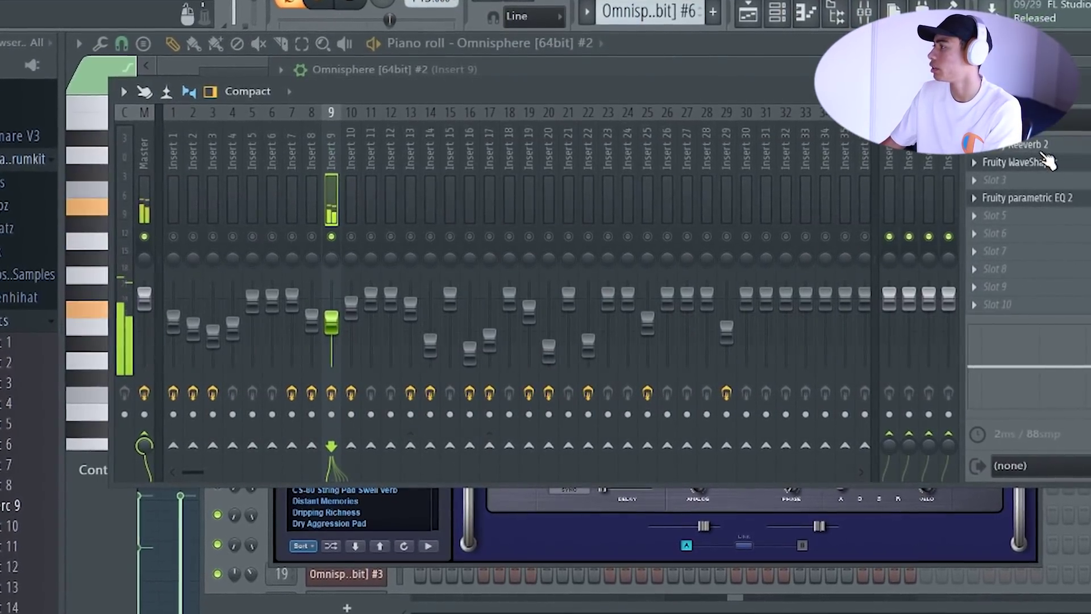
click(1050, 165)
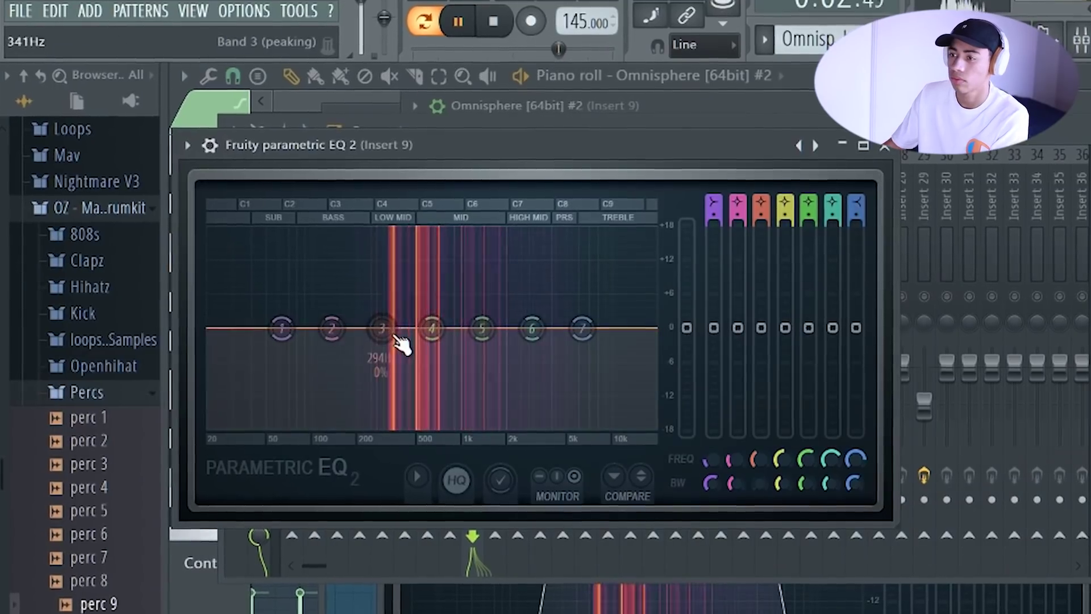
- Cut narrow EQ notches with bands 2 and 4 on the strong peaks between 250 and 500 Hz and band 3 near 1.4 kHz
drag(398, 340, 460, 382)
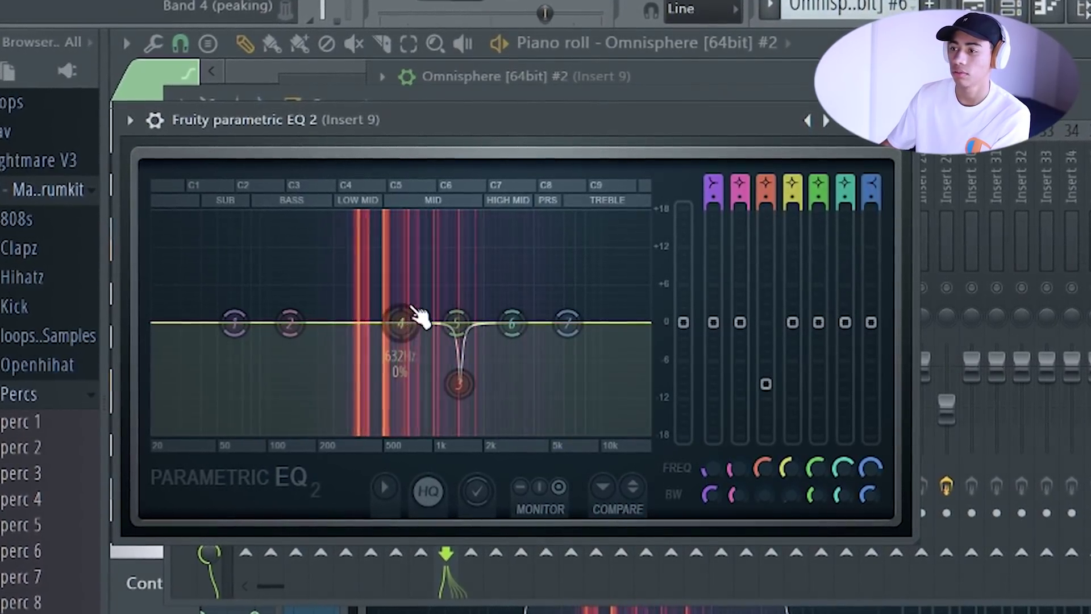
drag(418, 314, 387, 213)
drag(794, 204, 791, 390)
drag(275, 322, 397, 199)
drag(741, 199, 734, 398)
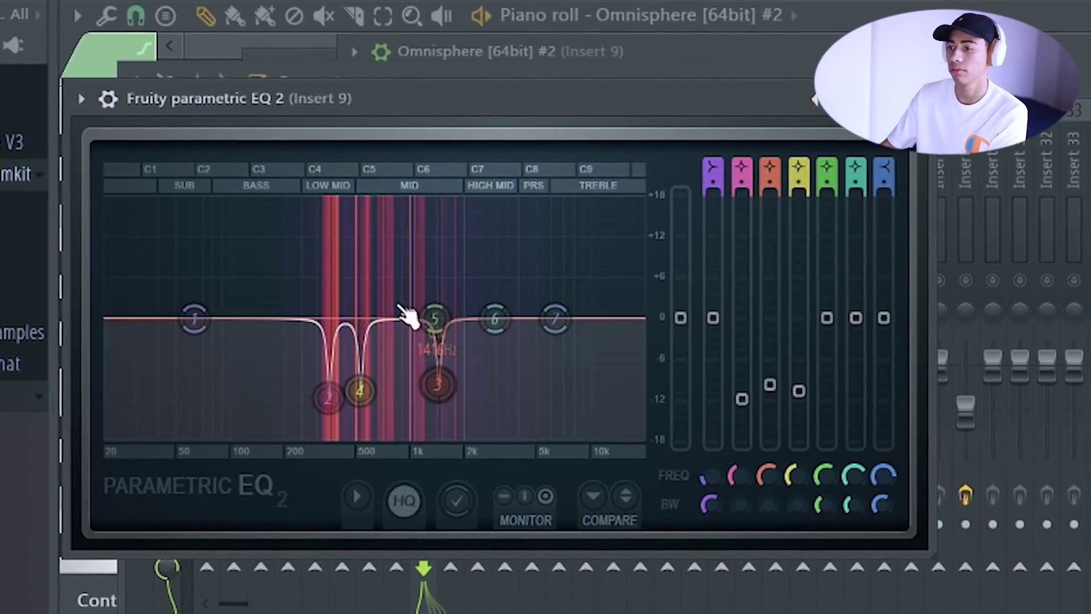
drag(714, 165, 714, 181)
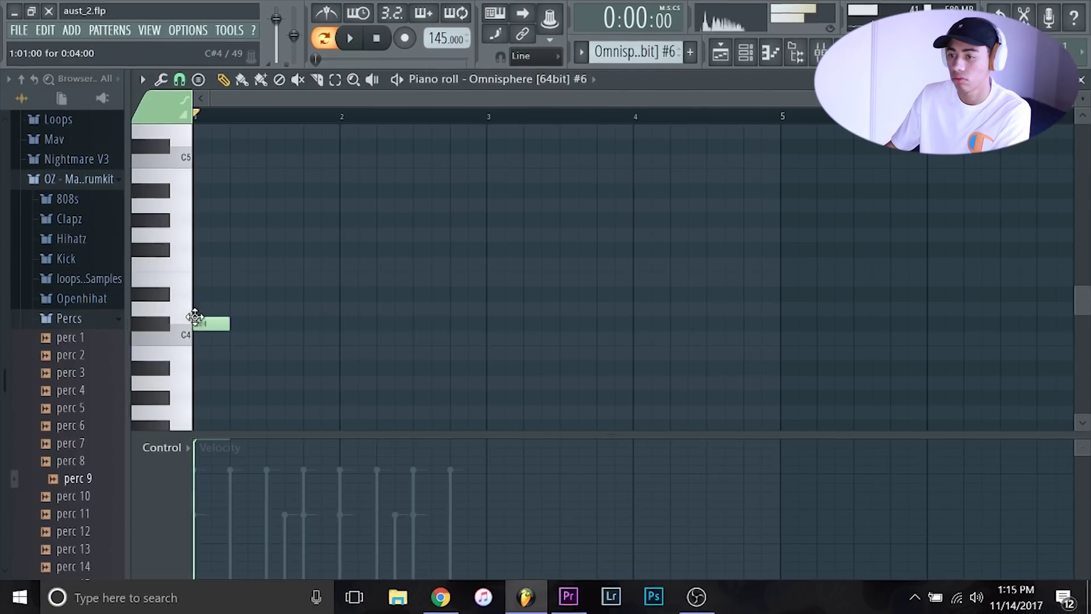
- Draw a one-bar note at the start of the Omnisphere #6 piano roll and play it against the ghost melody notes
click(192, 320)
drag(190, 310, 331, 298)
click(332, 297)
right_click(331, 292)
key(space)
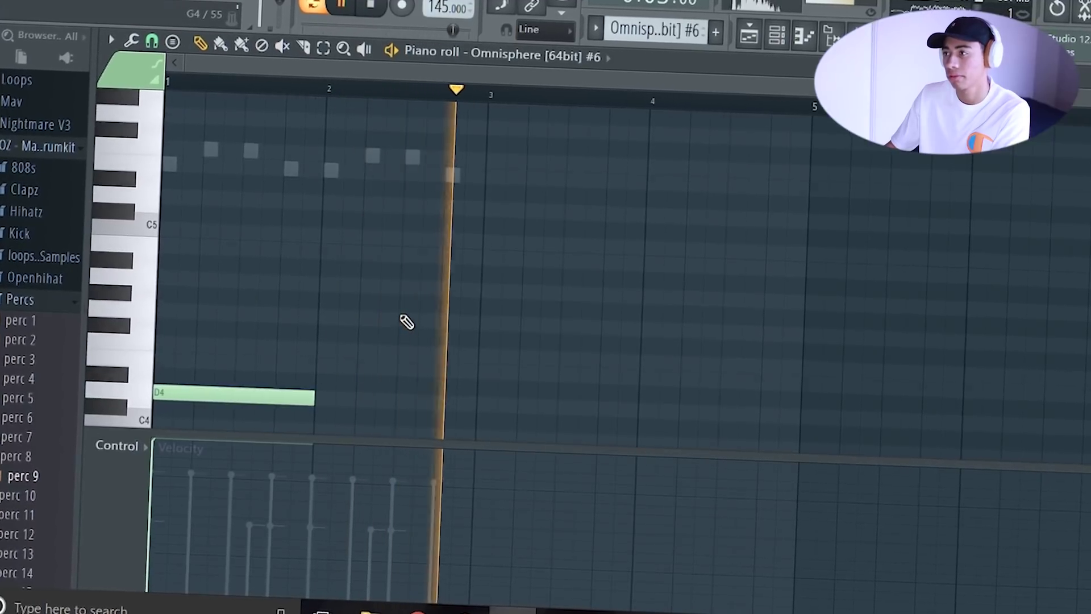
scroll(407, 322, up, 3)
scroll(336, 319, down, 3)
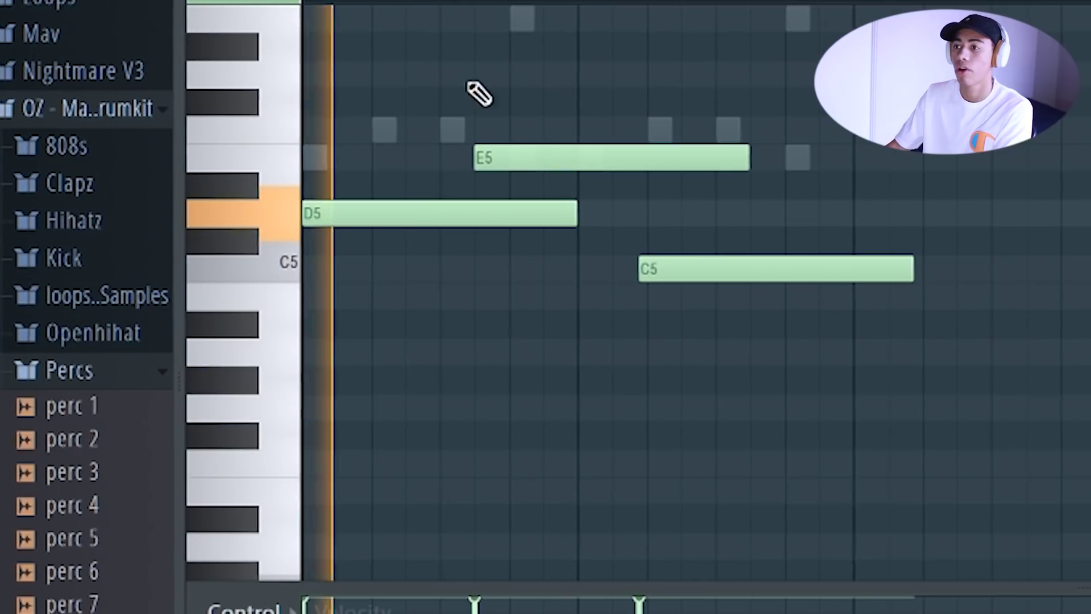
- Try a one-bar F5 note at the start of bar 2 in the Omnisphere #6 pattern and delete it
click(578, 132)
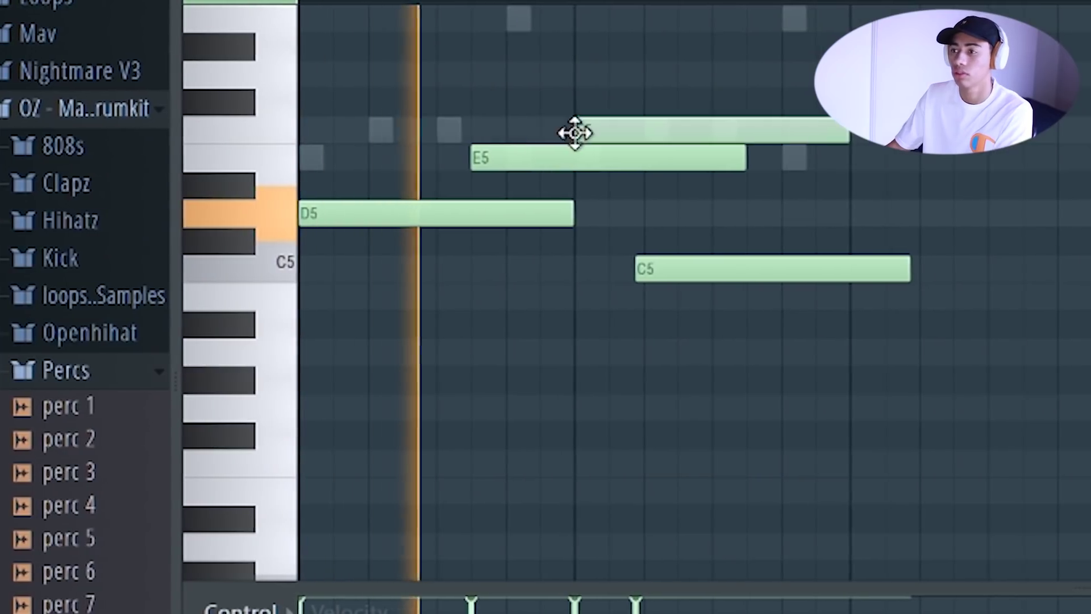
click(536, 162)
right_click(625, 134)
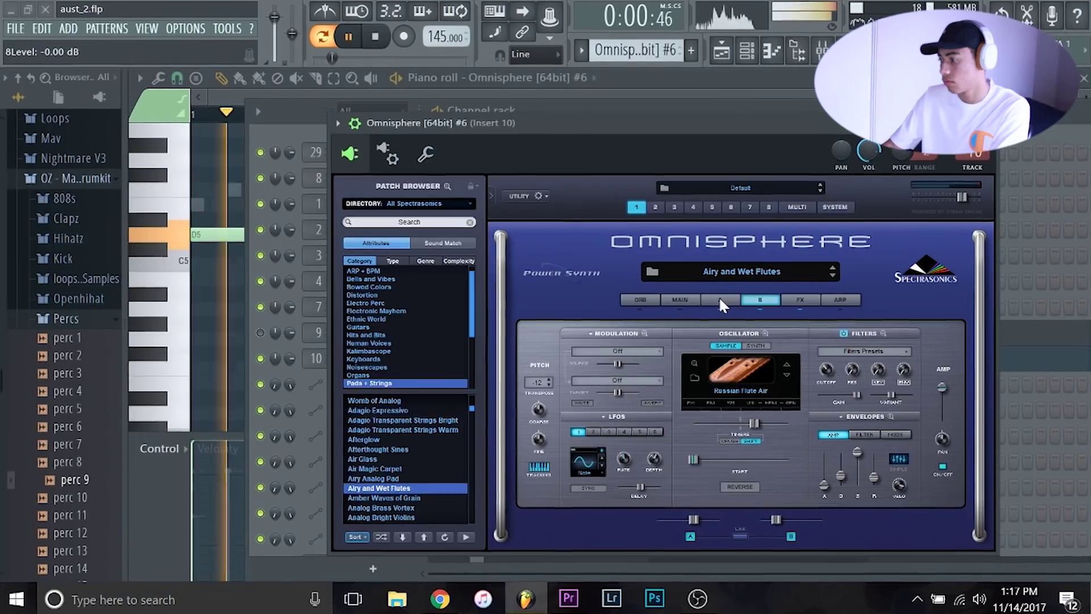
- Lower the Airy and Wet Flutes layer's volume on mixer insert 10 and unmute the Omnisphere #2 channel to balance them together
key(F9)
drag(498, 353, 503, 384)
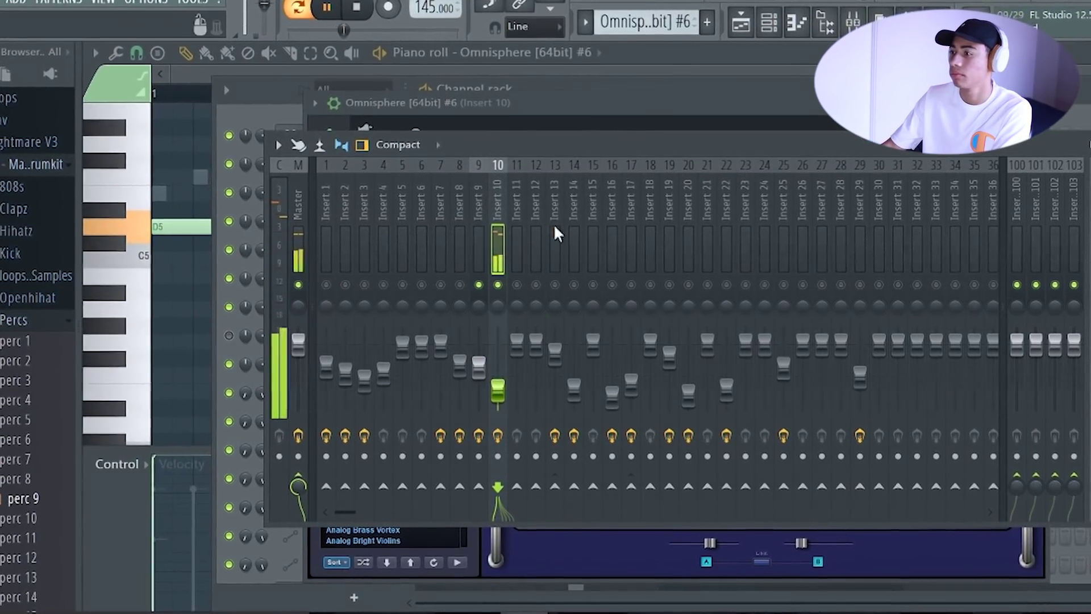
click(213, 322)
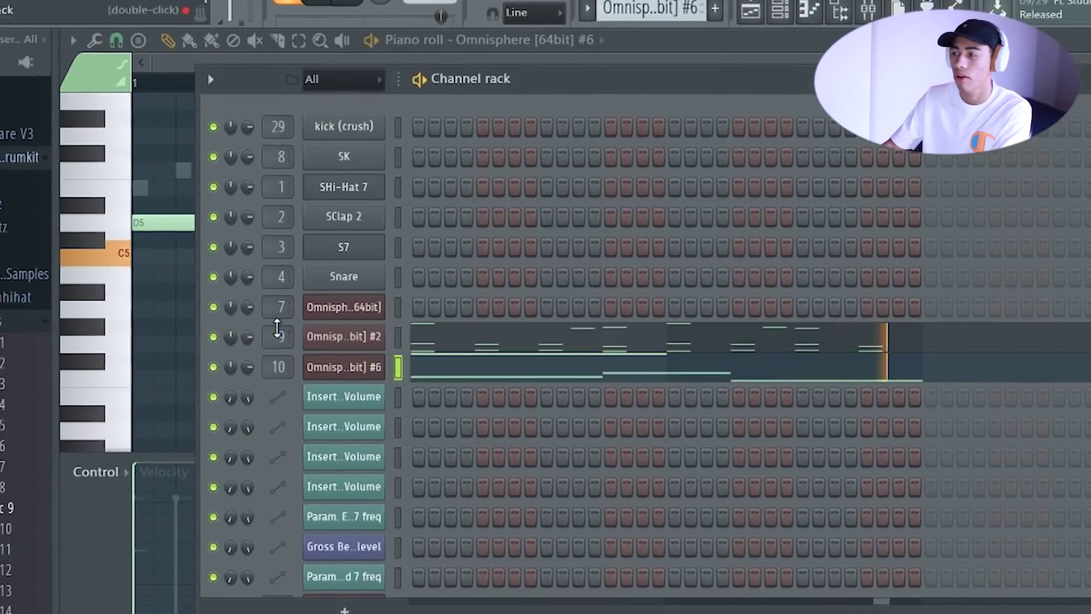
click(864, 11)
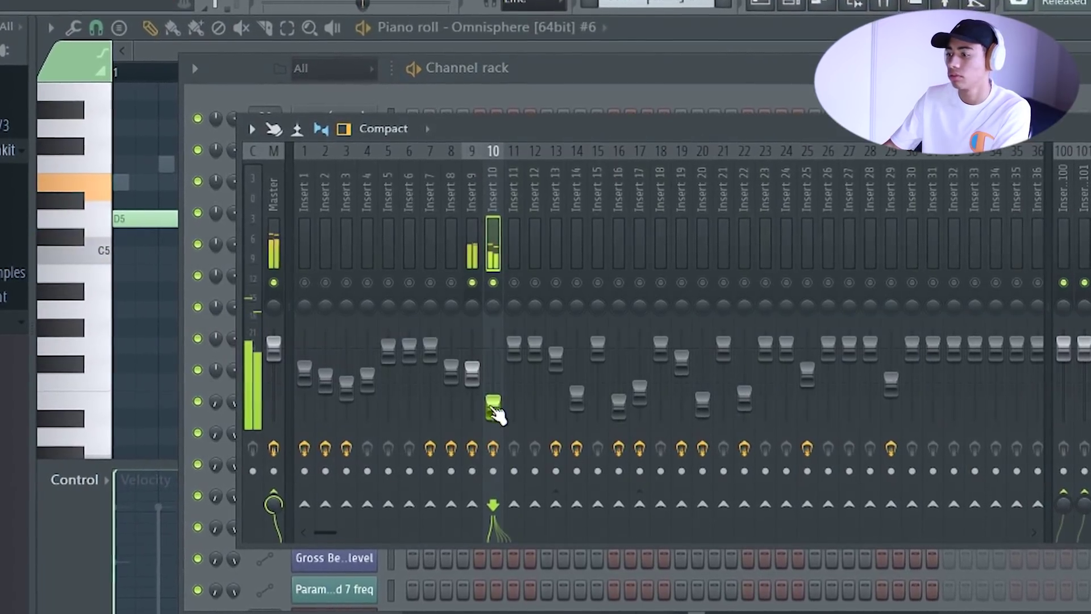
drag(493, 399, 493, 415)
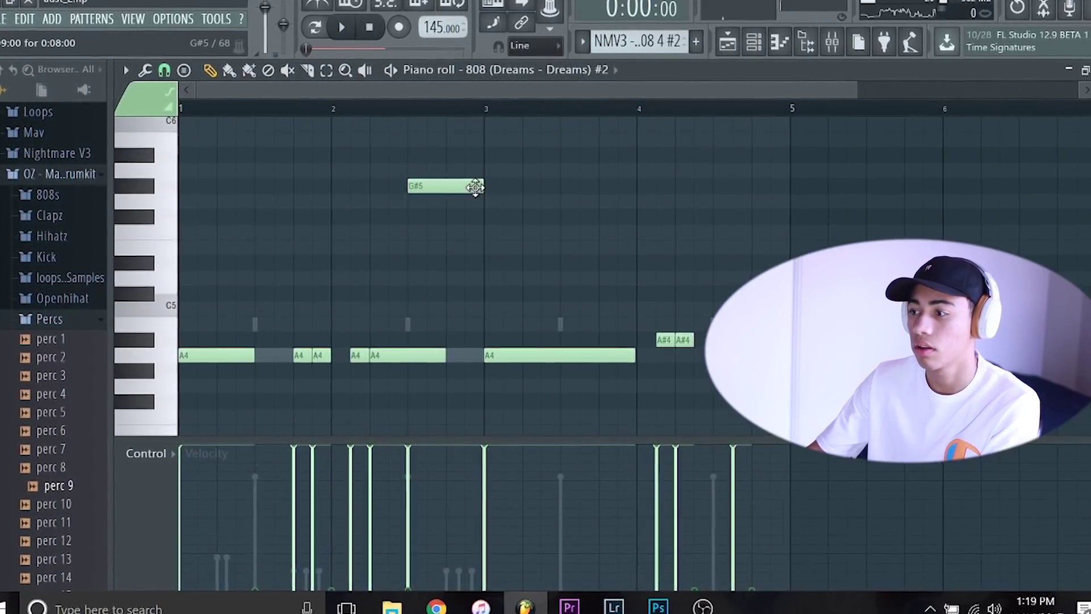
- Turn the G#5 note in bar 2 of the 808 line into a short slide note starting slightly later, and play the pattern
double_click(474, 187)
click(643, 399)
key(space)
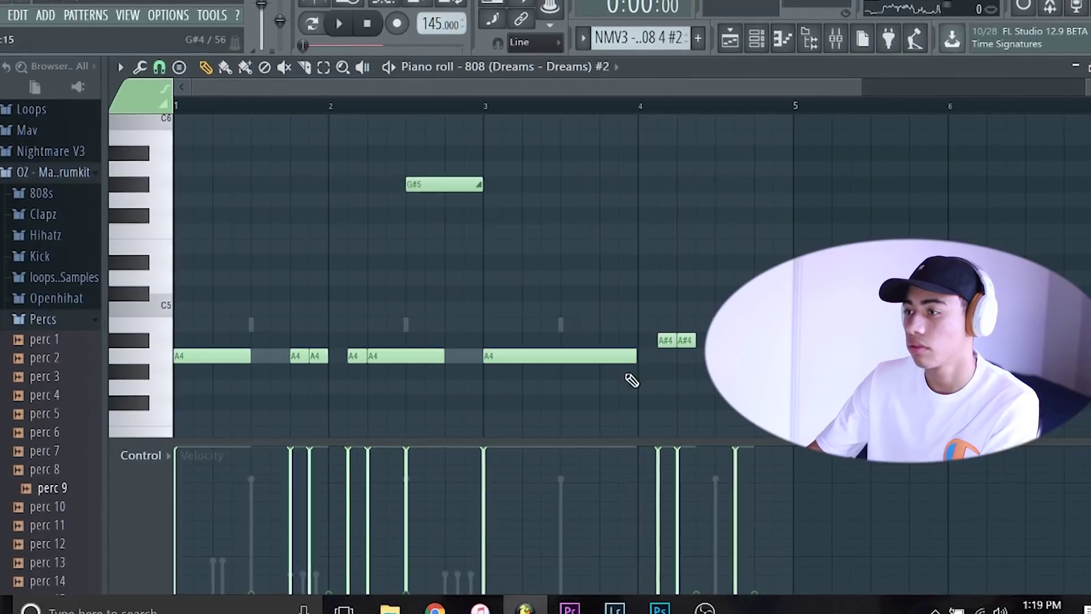
drag(408, 183, 418, 180)
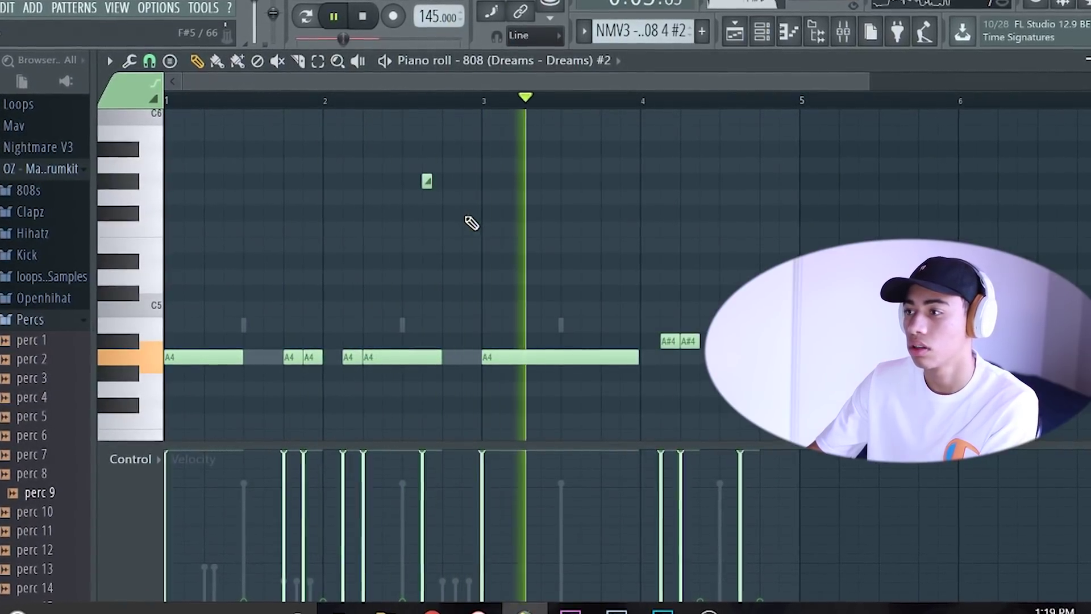
- Add a short G4 note at the end of bar 4 in the 808 line and play through the pattern's lower notes
click(752, 195)
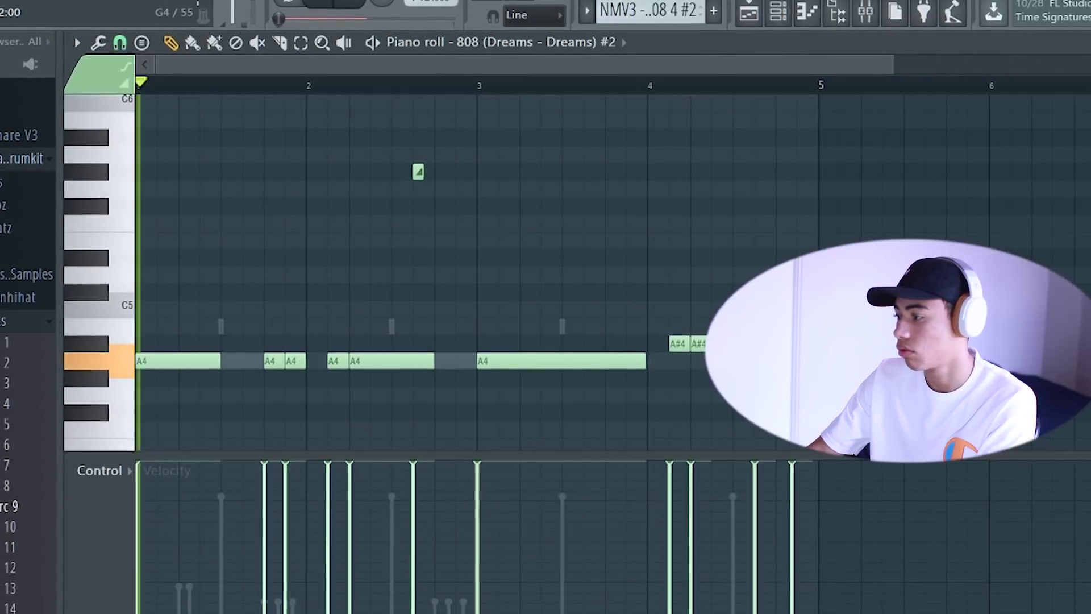
scroll(322, 271, down, 3)
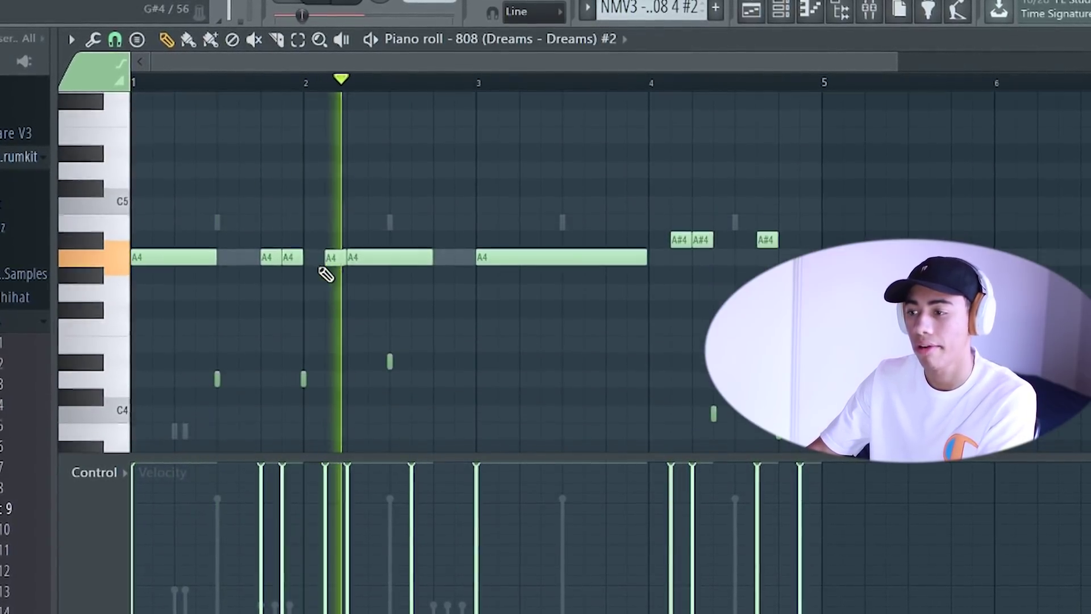
scroll(494, 235, down, 3)
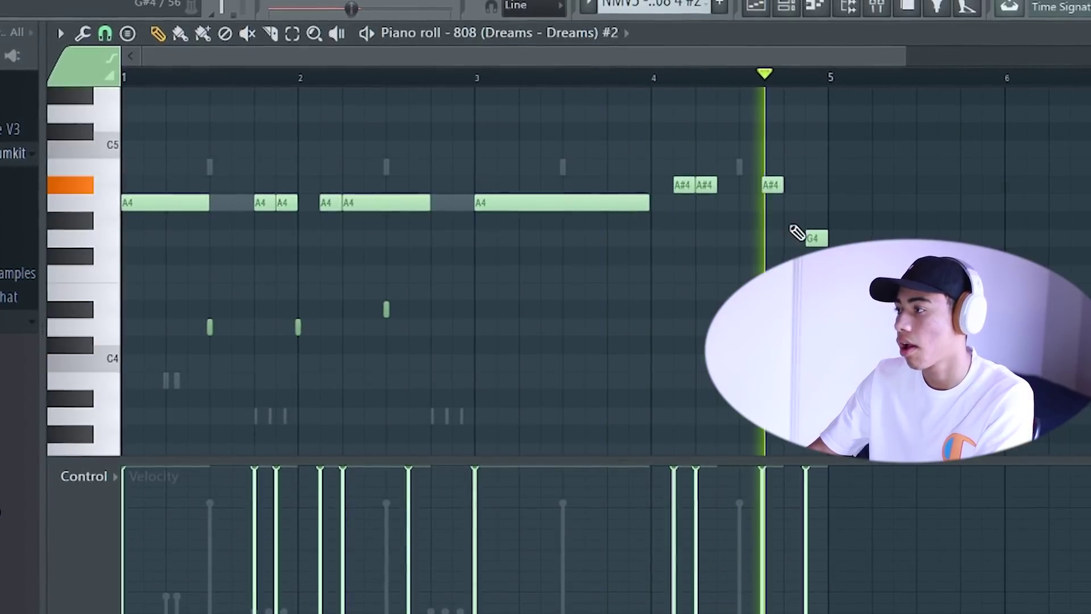
scroll(534, 214, up, 1)
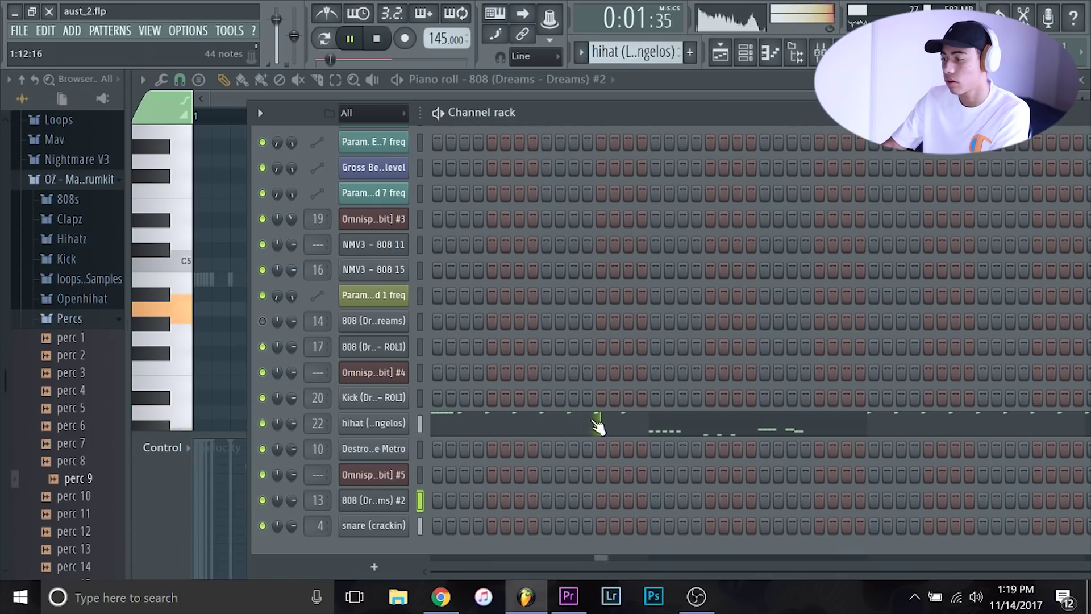
- Add extra B4 hits to the hihat (LosAngelos) pattern just after the start of bar 3 and shortly before bar 4
click(597, 425)
scroll(546, 380, down, 2)
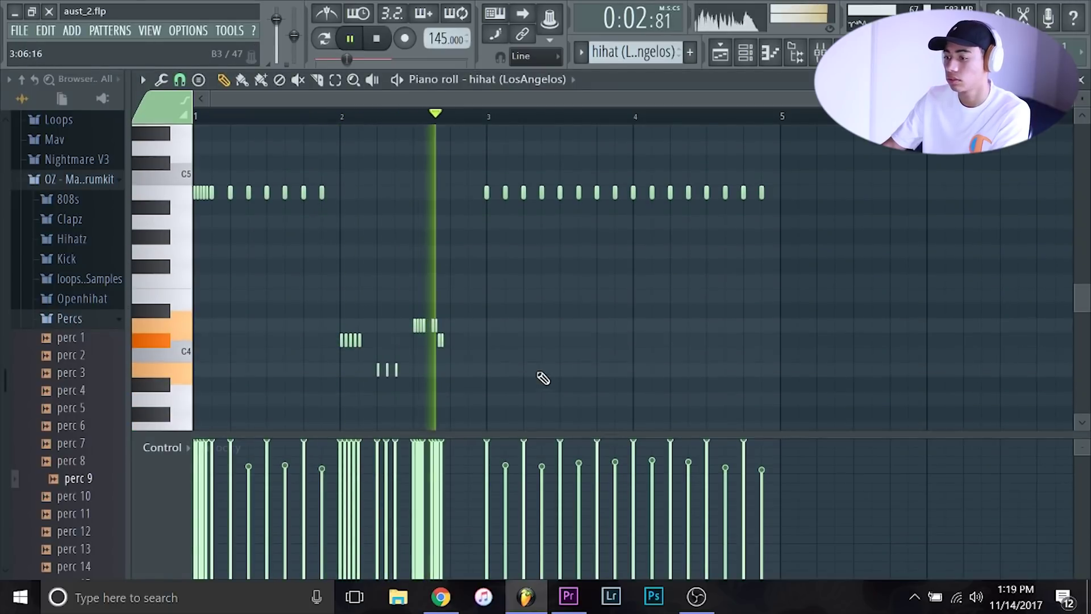
scroll(568, 310, up, 2)
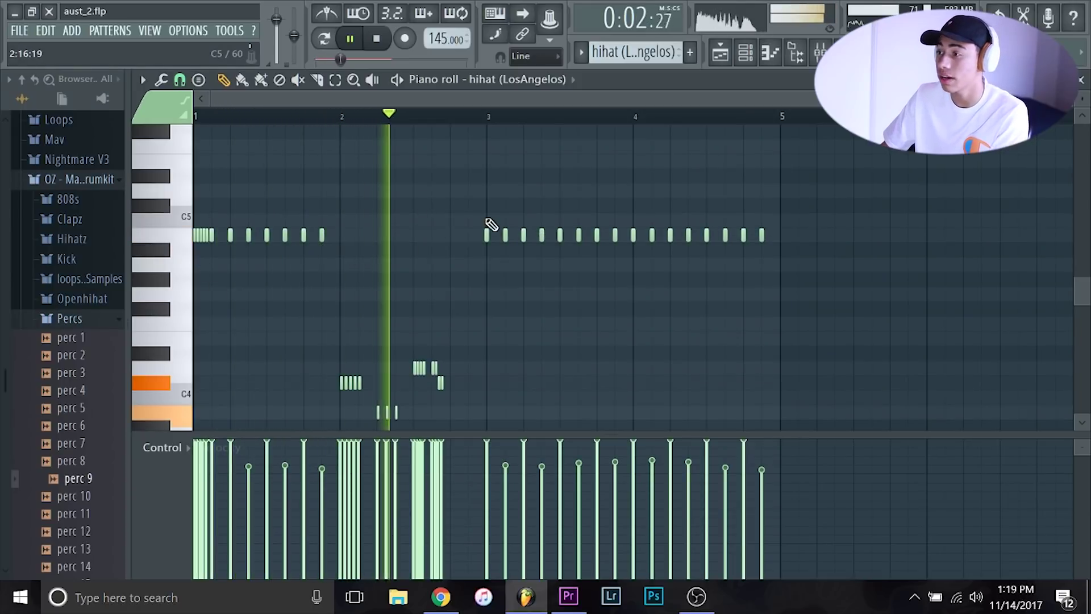
click(493, 236)
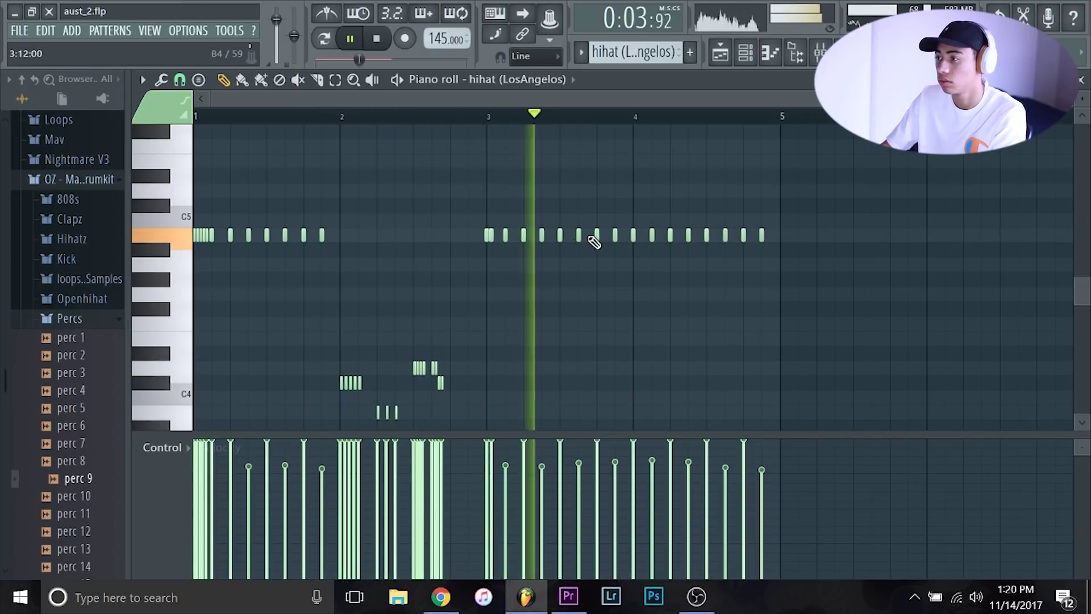
click(602, 237)
click(603, 260)
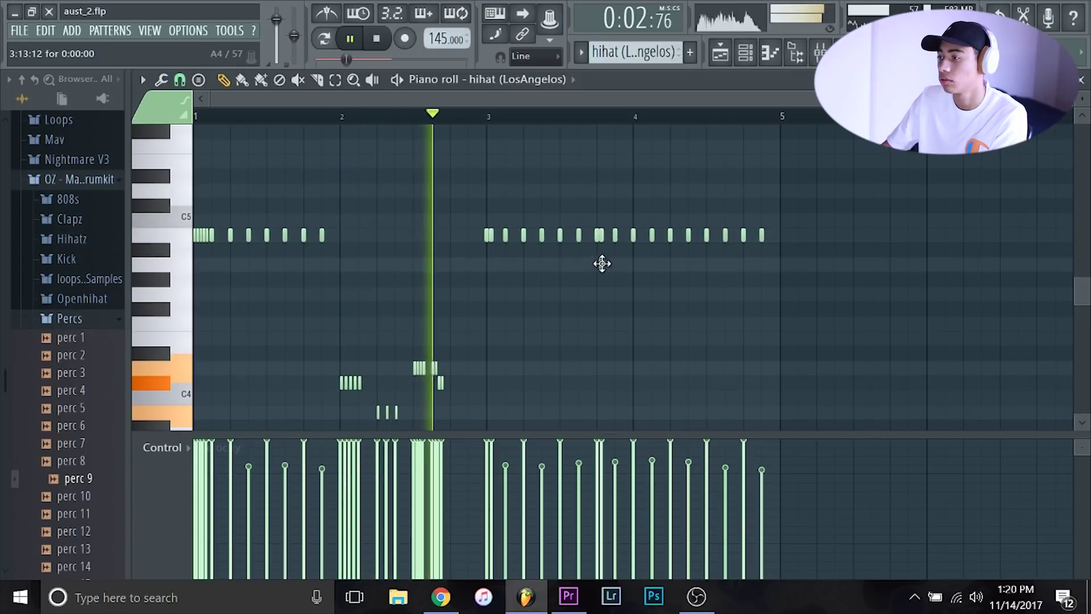
drag(600, 266, 605, 234)
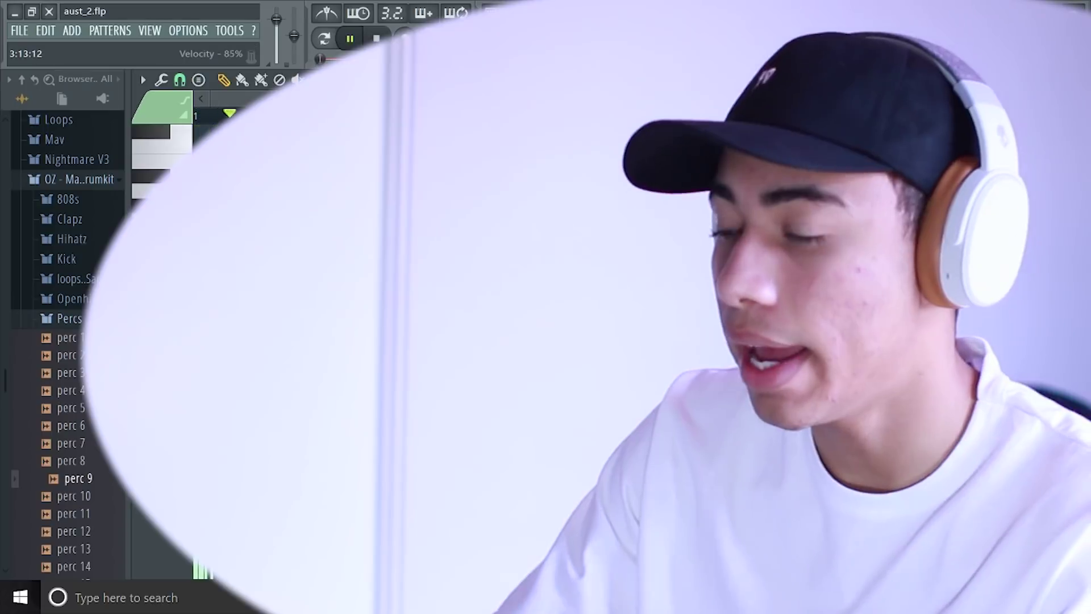
key(space)
- Look over the channel rack and mixer while playing back the four-bar arrangement
click(757, 55)
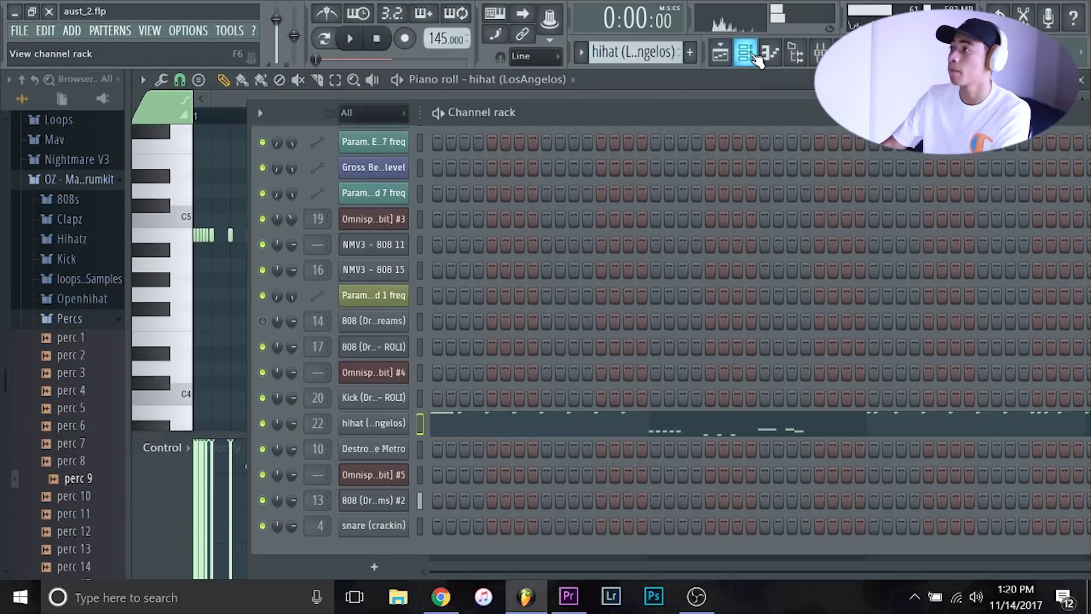
scroll(648, 45, up, 5)
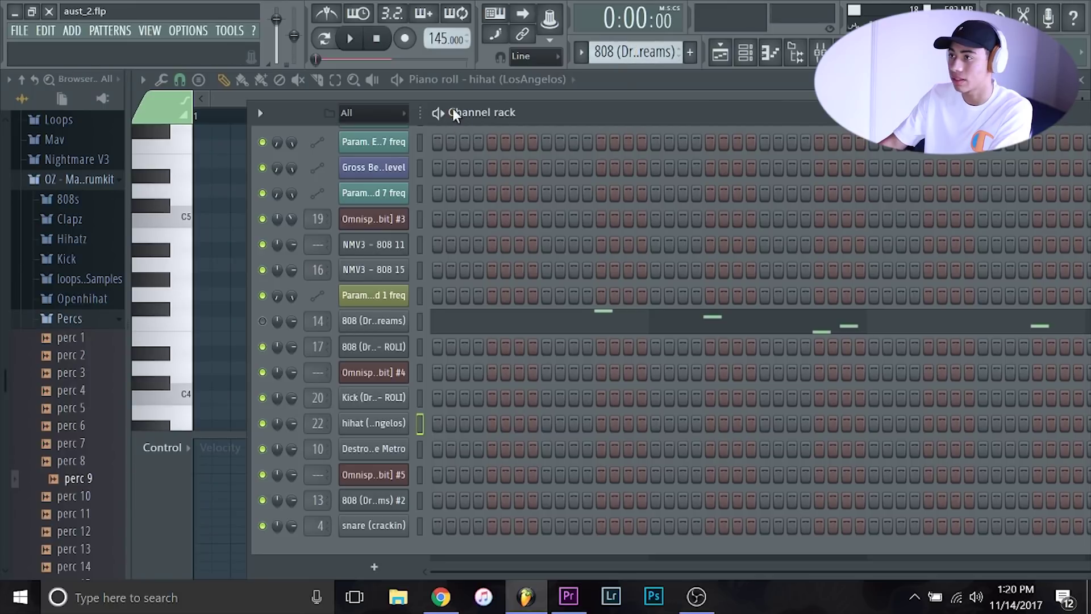
key(space)
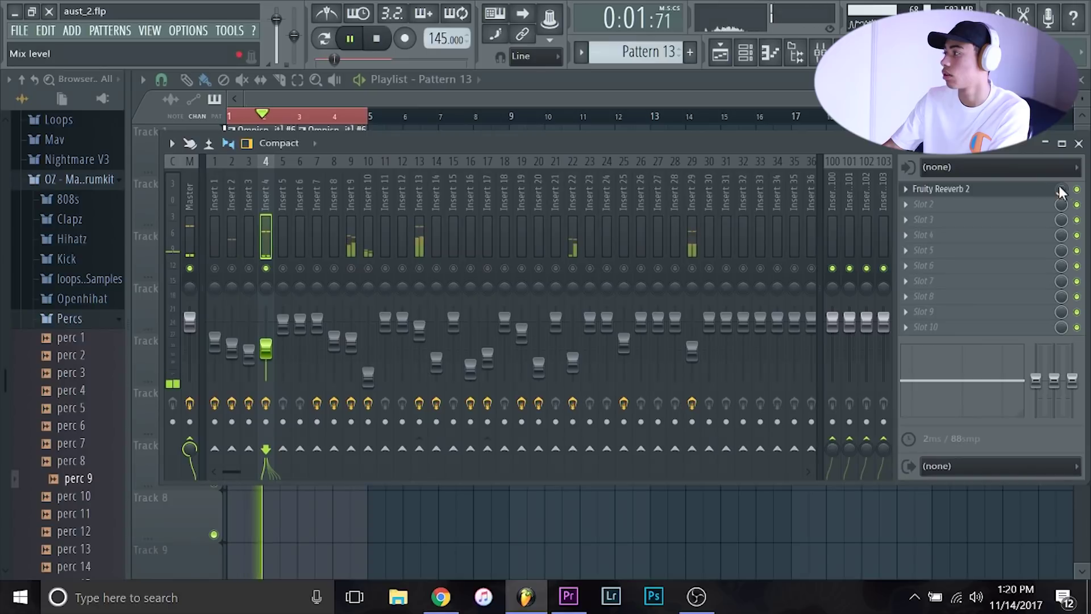
drag(816, 146, 1017, 145)
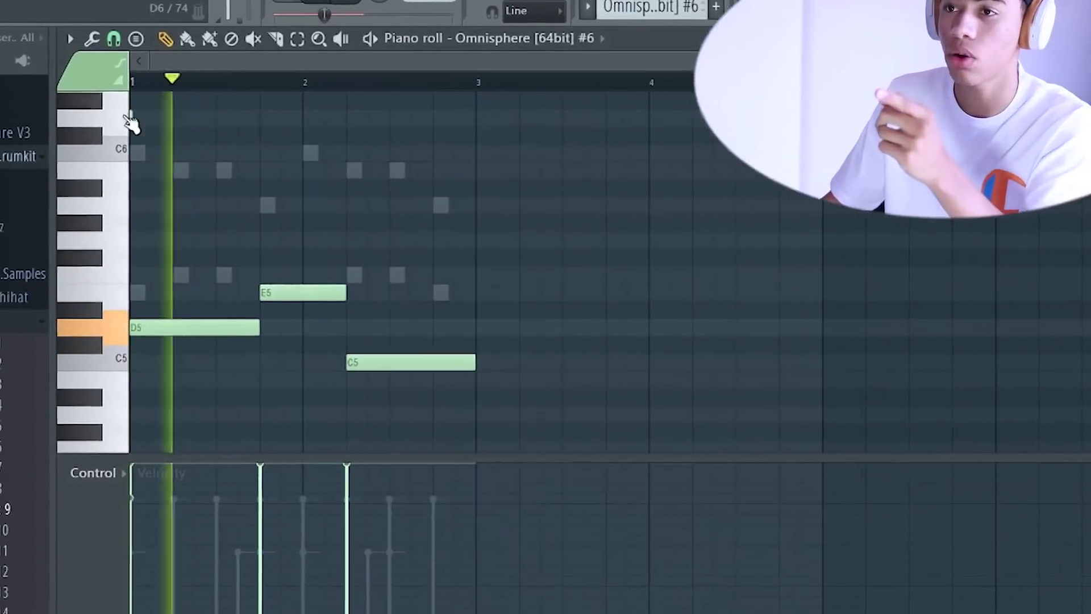
- Unmute the other mixer inserts to play them together with the Omnisphere #6 layer on insert 10, and show the channel rack
key(F9)
click(573, 276)
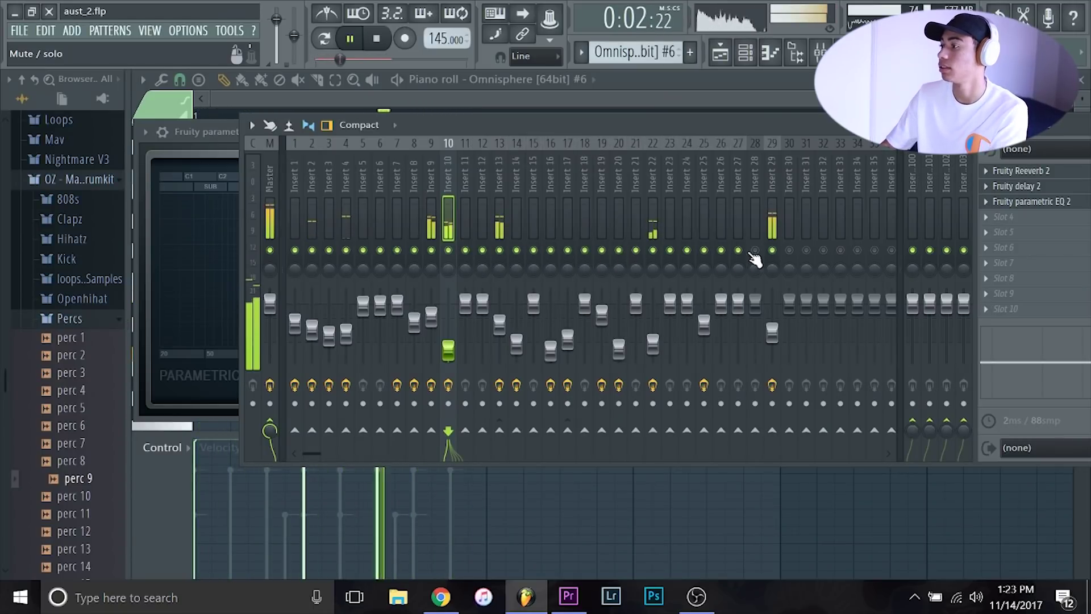
click(748, 61)
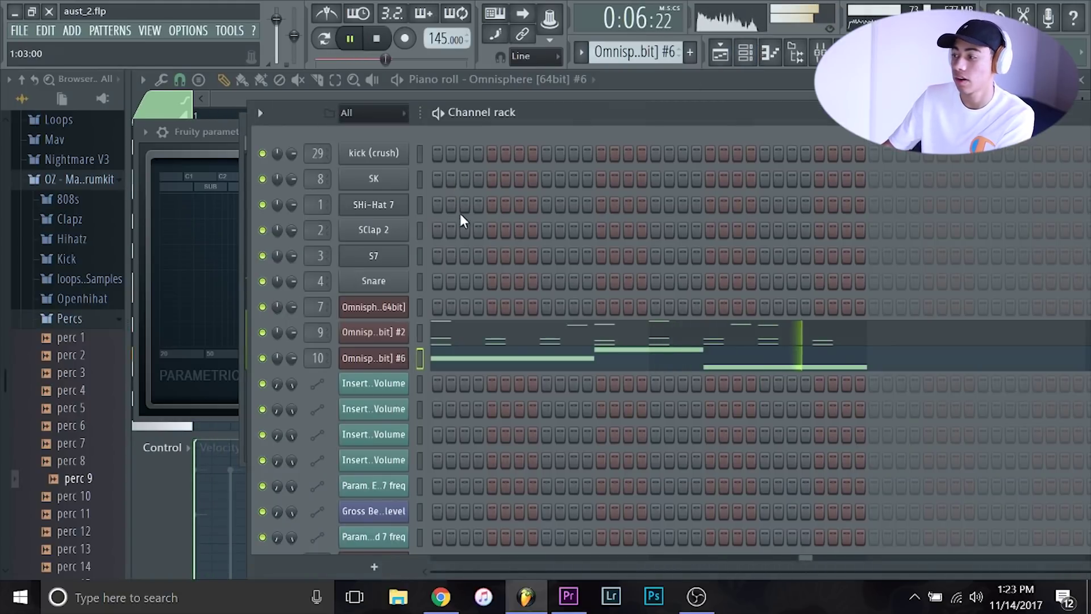